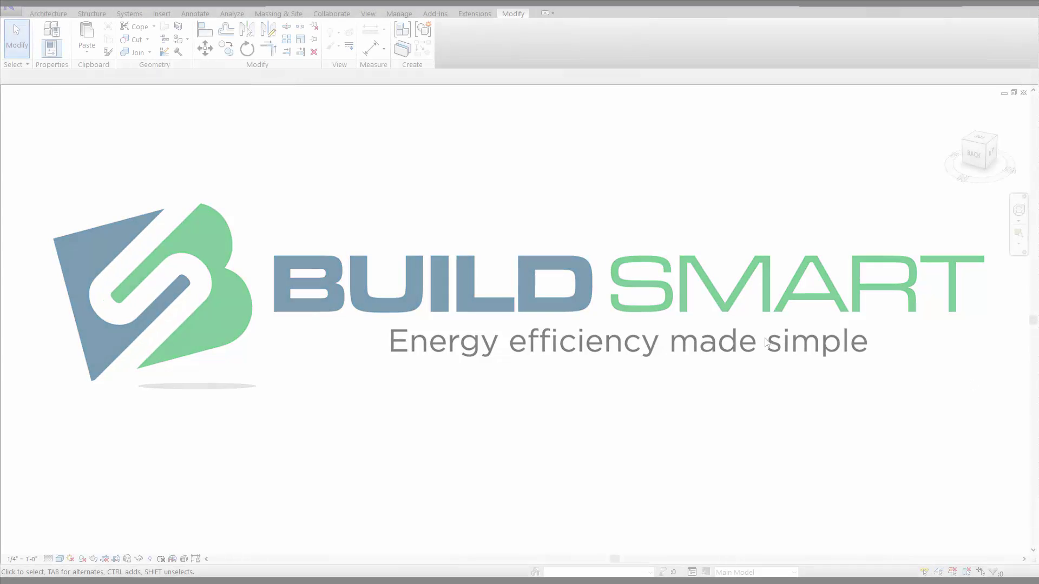
Orbit around the door panel to view its orange, white and green layers
mouse_move(706, 339)
shift+middle_down()
mouse_move(249, 292)
mouse_move(77, 292)
mouse_move(352, 290)
mouse_move(579, 257)
mouse_move(245, 294)
mouse_move(42, 293)
mouse_move(440, 303)
mouse_move(269, 304)
mouse_move(564, 297)
mouse_move(563, 241)
mouse_move(809, 244)
mouse_move(766, 291)
mouse_move(844, 286)
mouse_move(292, 284)
shift+middle_up()
mouse_move(27, 487)
shift+middle_down()
mouse_move(49, 478)
mouse_move(733, 475)
mouse_move(93, 463)
mouse_move(974, 471)
mouse_move(795, 492)
mouse_move(1009, 492)
mouse_move(673, 493)
mouse_move(1037, 492)
mouse_move(771, 492)
shift+middle_up()
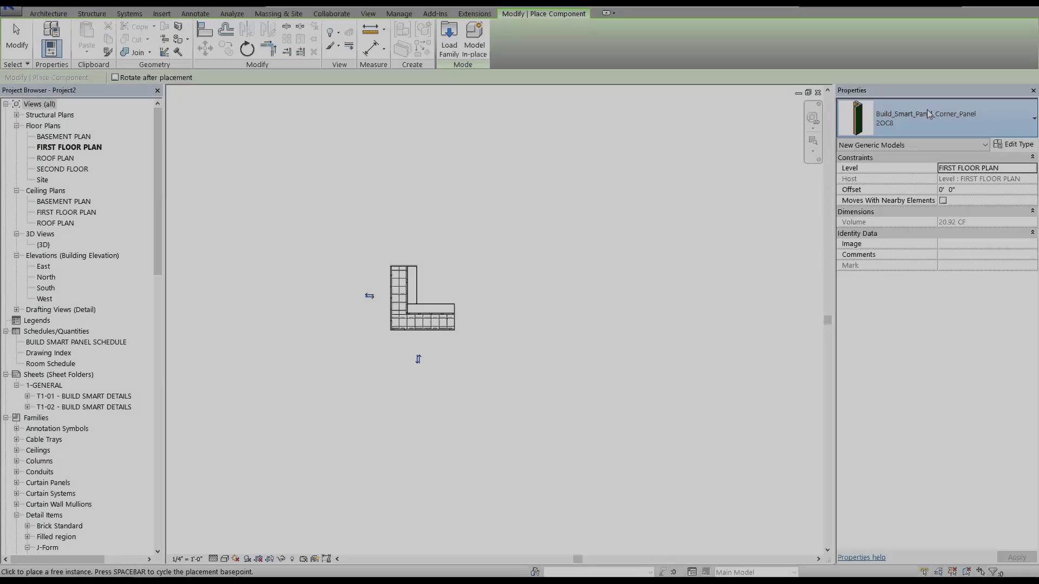
Swap the wall panel to another panel type and orbit to inspect it
click(937, 118)
scroll(905, 182, down, 3)
scroll(904, 182, down, 3)
click(905, 177)
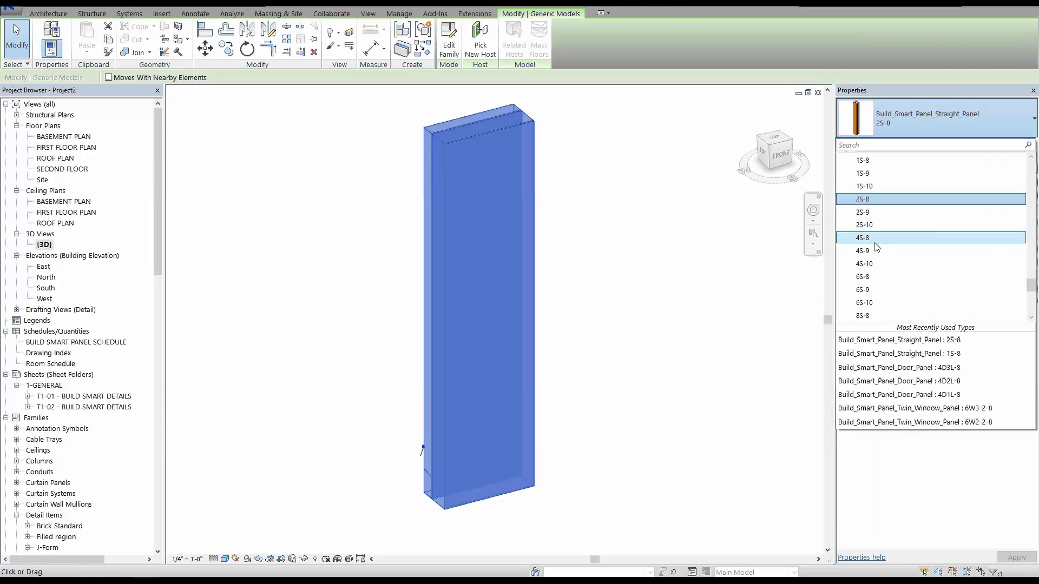
click(885, 242)
click(668, 234)
shift+middle_drag(668, 235, 667, 234)
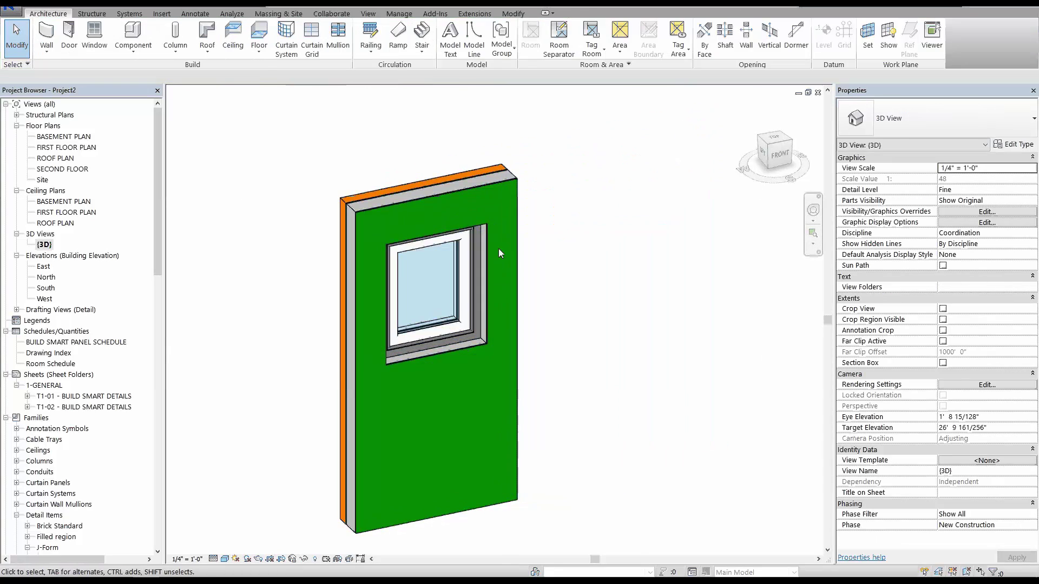
Try the window panel types 4W2L-8 and then 4W3L-8
click(498, 253)
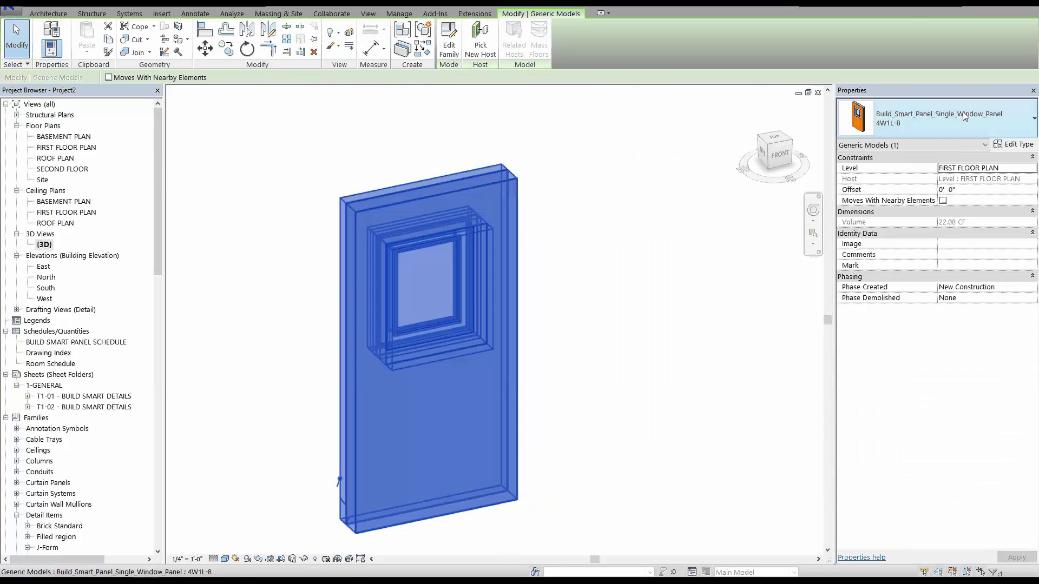
click(962, 114)
click(892, 199)
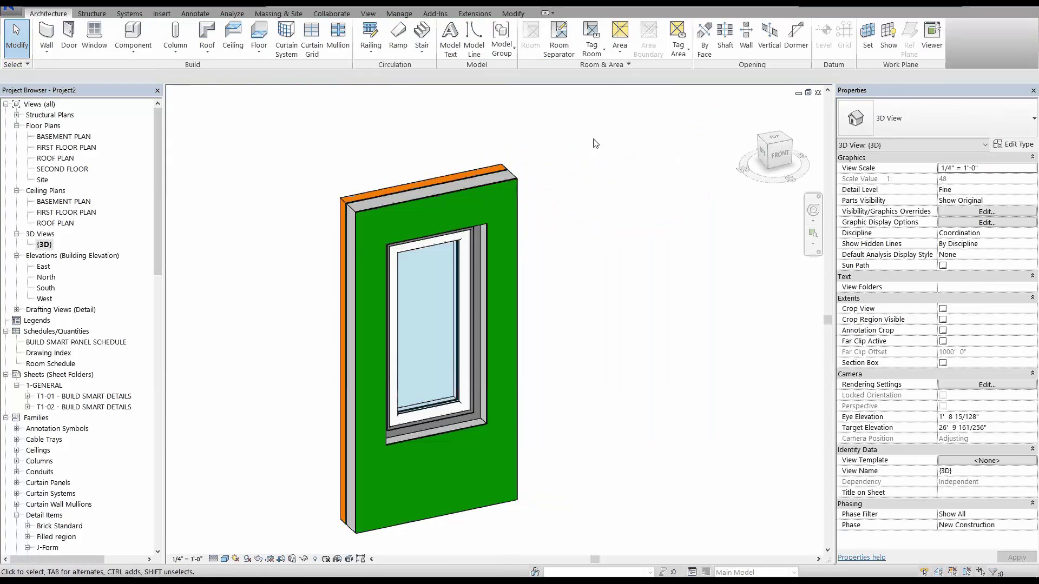
click(906, 122)
scroll(897, 243, down, 2)
click(898, 273)
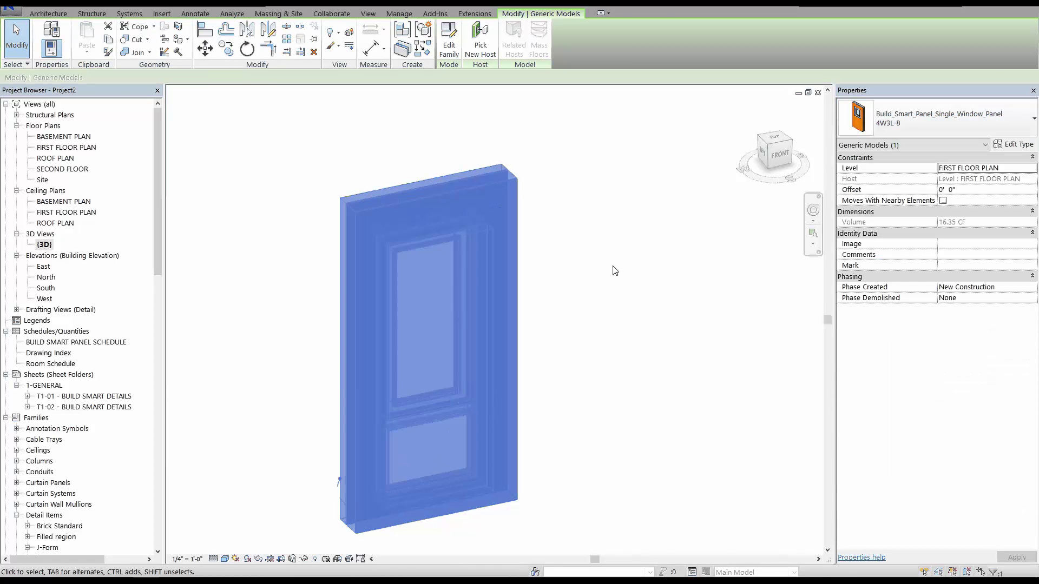
Try wider and taller twin-window panel types, finishing on 8W3-2-8
click(917, 120)
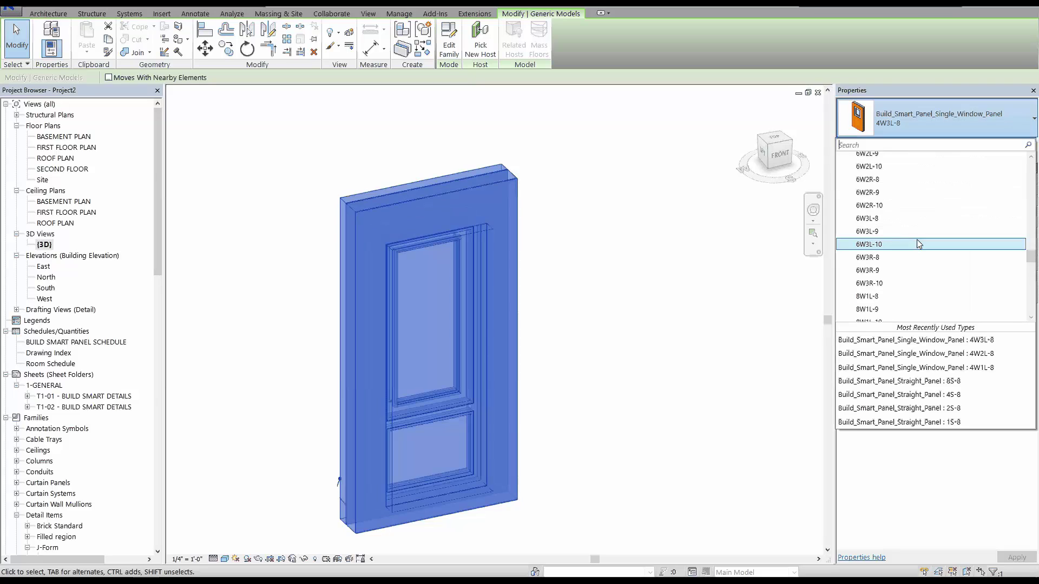
click(868, 192)
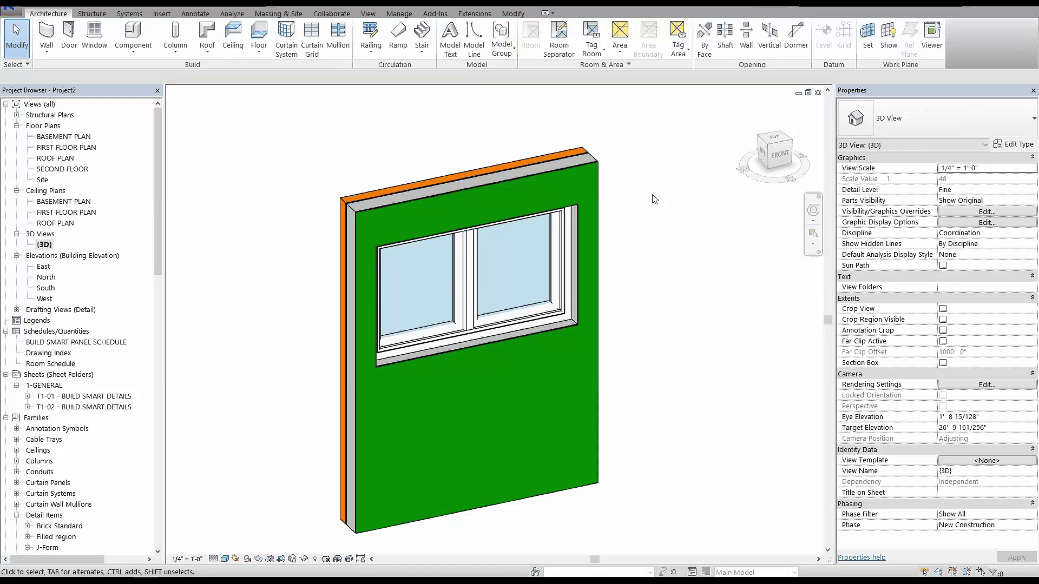
click(943, 125)
click(917, 167)
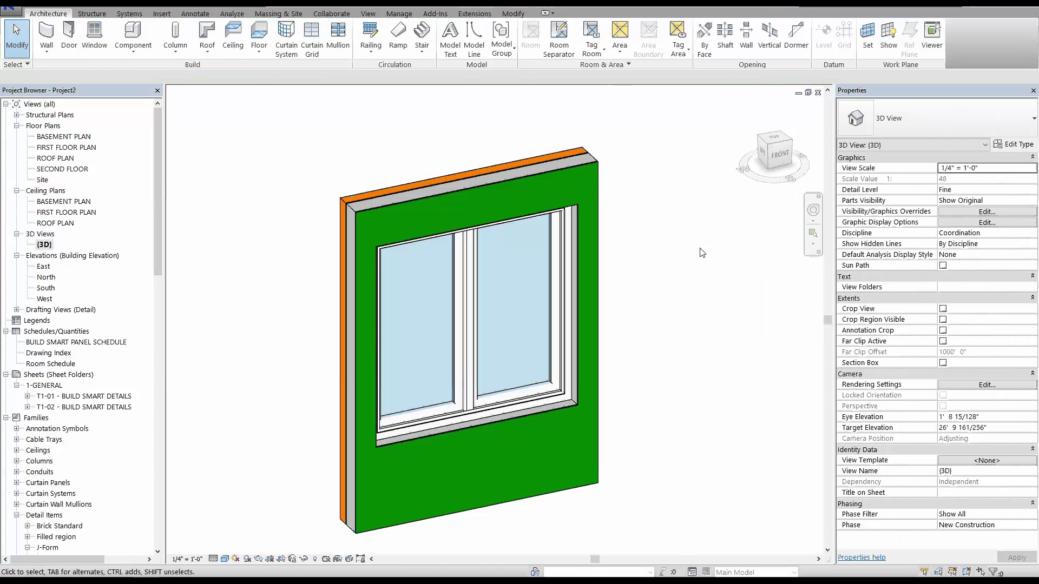
click(933, 118)
click(872, 312)
click(681, 214)
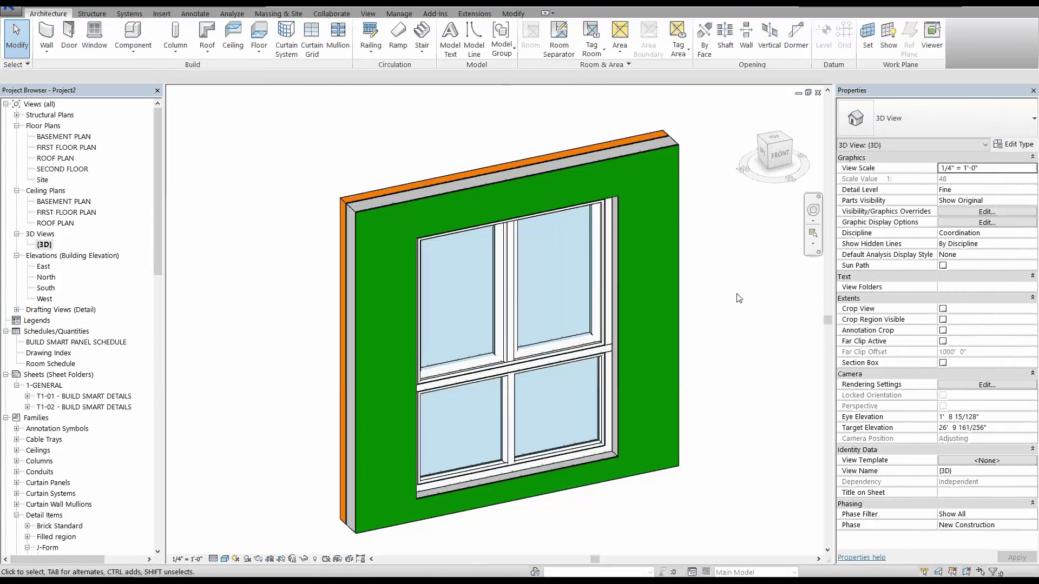
Cycle the panel through door types 4D1L-8, 6D2L-8 and 8D2L-9, viewing each
click(682, 214)
click(938, 123)
scroll(878, 211, up, 3)
scroll(879, 195, up, 3)
scroll(879, 169, up, 3)
scroll(879, 168, up, 1)
click(878, 171)
click(561, 232)
click(512, 243)
click(933, 117)
scroll(885, 243, down, 2)
click(880, 302)
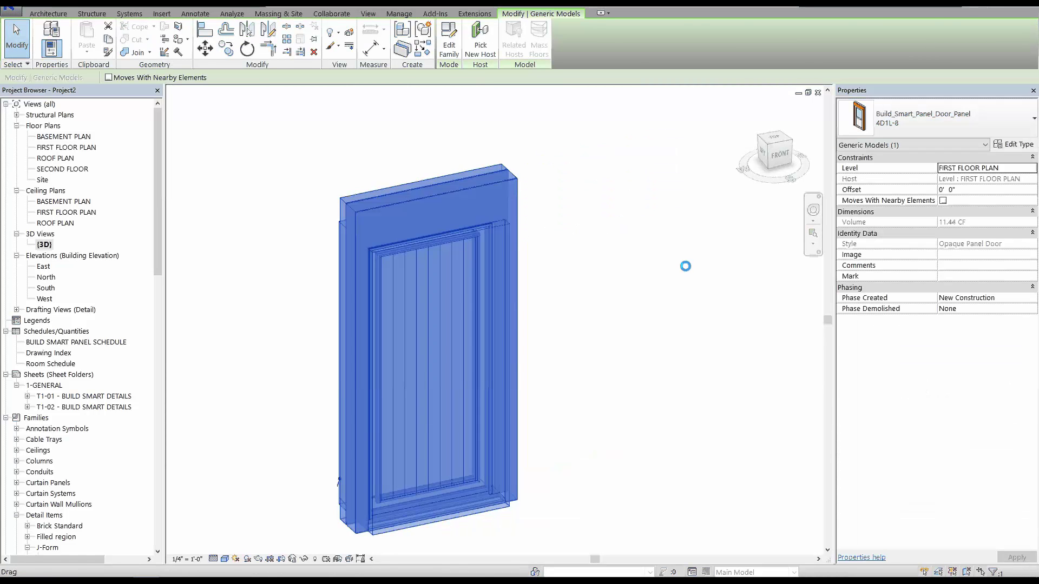
click(690, 287)
click(592, 195)
click(938, 118)
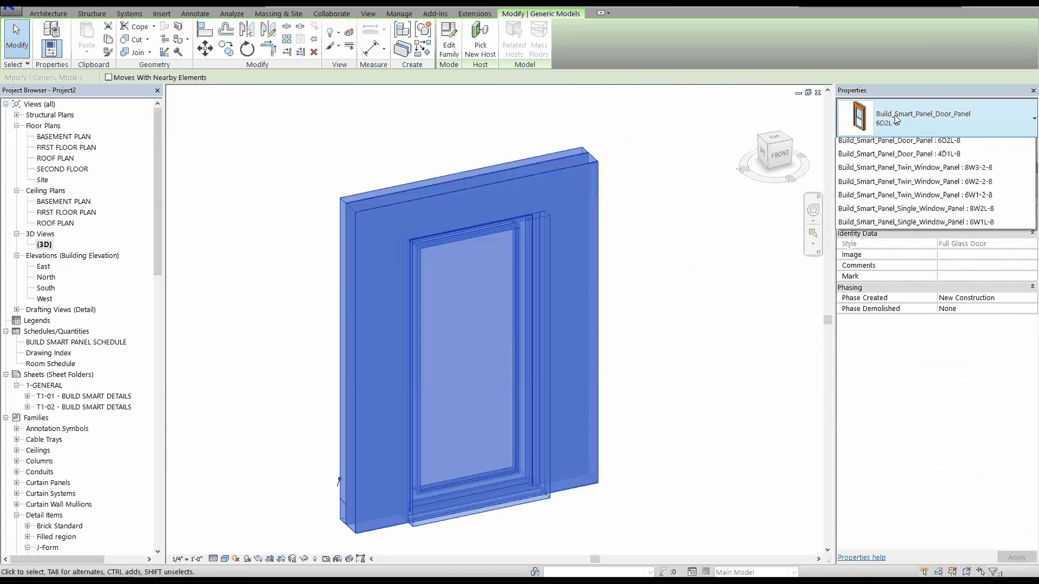
click(867, 285)
click(690, 243)
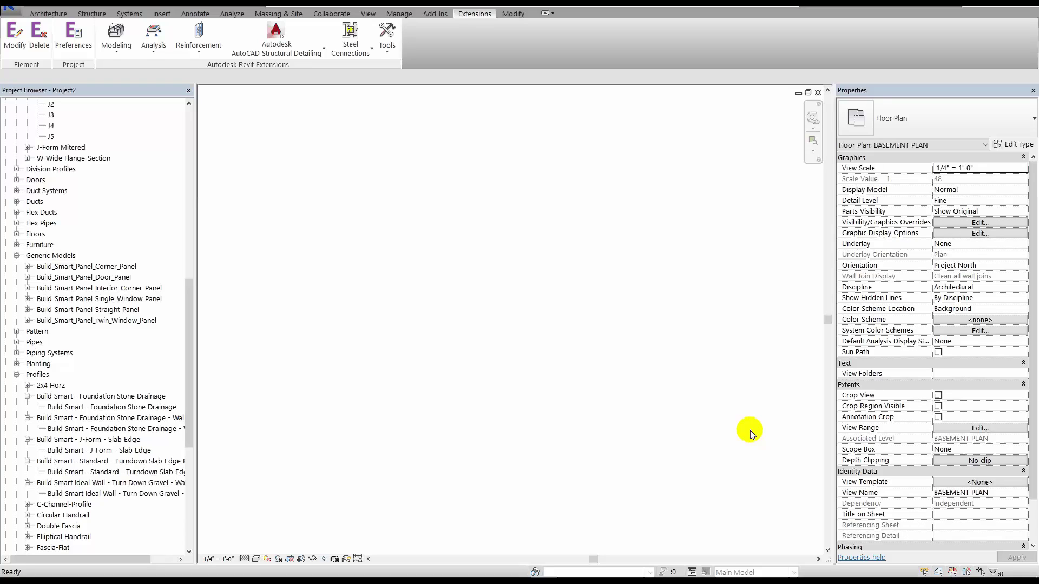
Start a new wall with WA and browse the available wall types
key(w)
key(a)
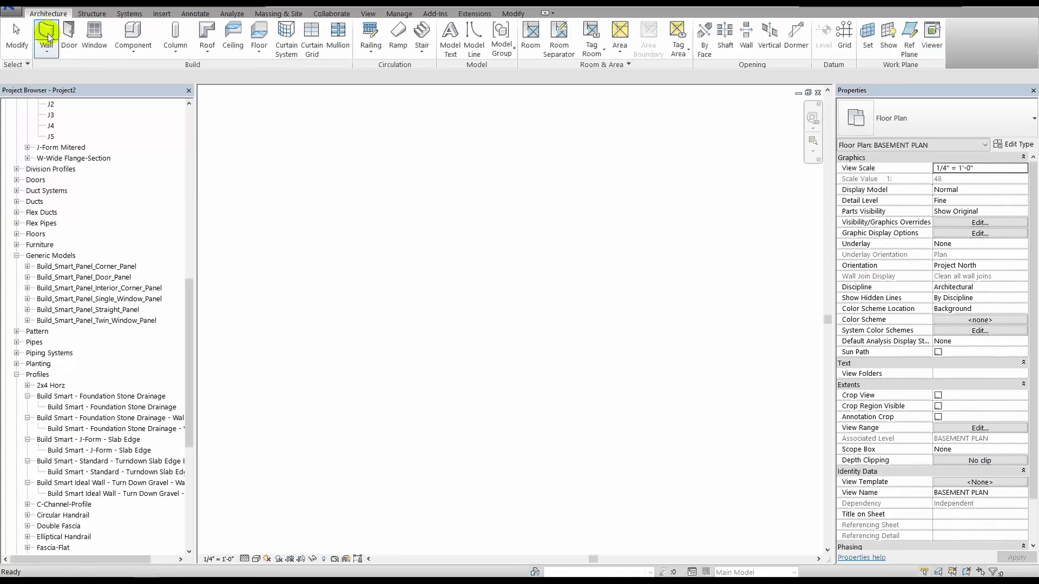
click(893, 126)
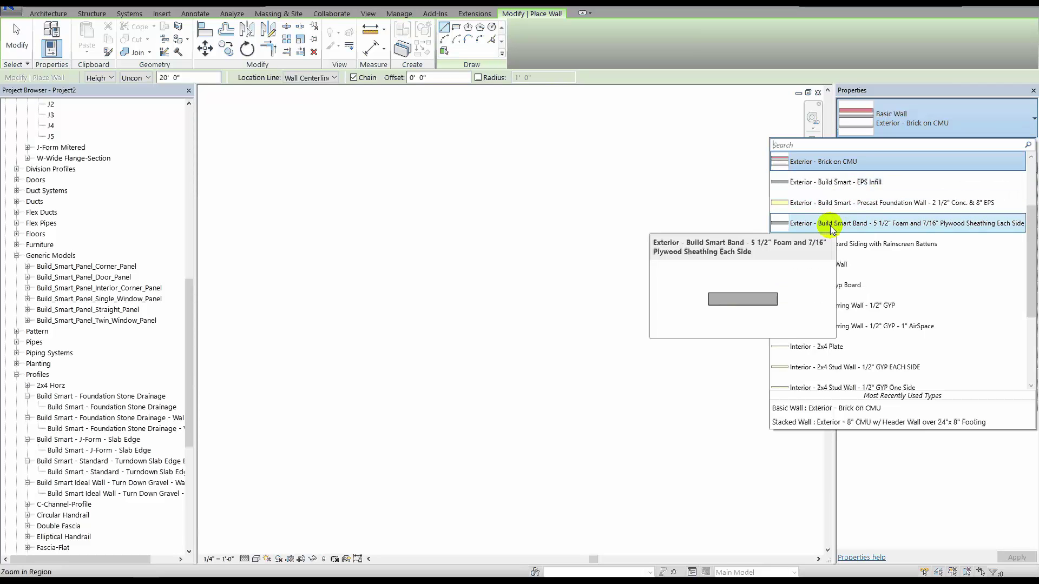
scroll(831, 230, down, 2)
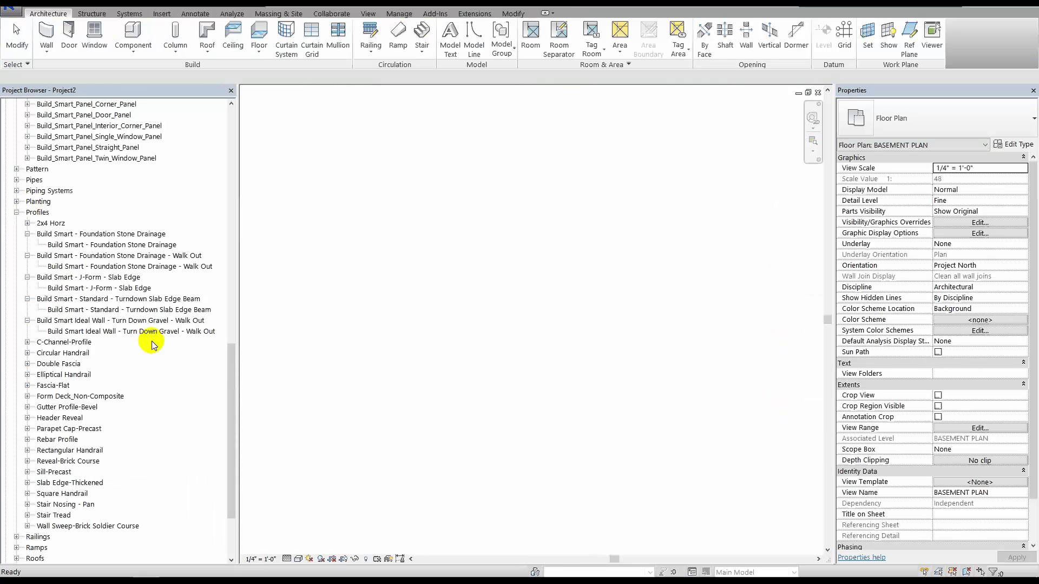
Browse the Build Smart profiles, including J-Form Slab Edge and Standard Turndown Slab Edge Beam
click(49, 234)
click(90, 255)
click(114, 276)
click(130, 299)
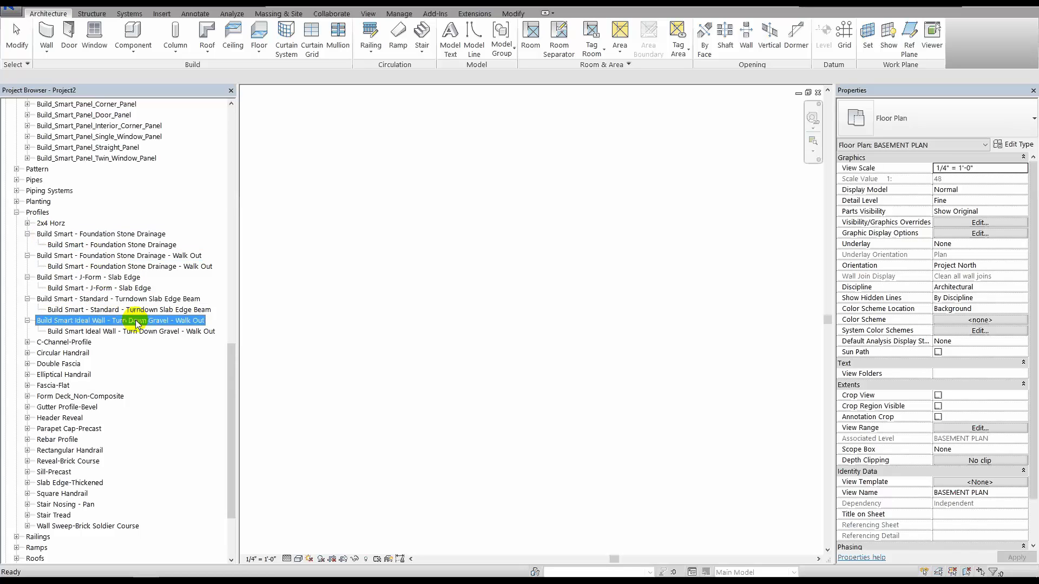
scroll(79, 344, up, 15)
Open BUILD SMART PANEL SCHEDULE and narrow the Project Browser for more room
double_click(80, 342)
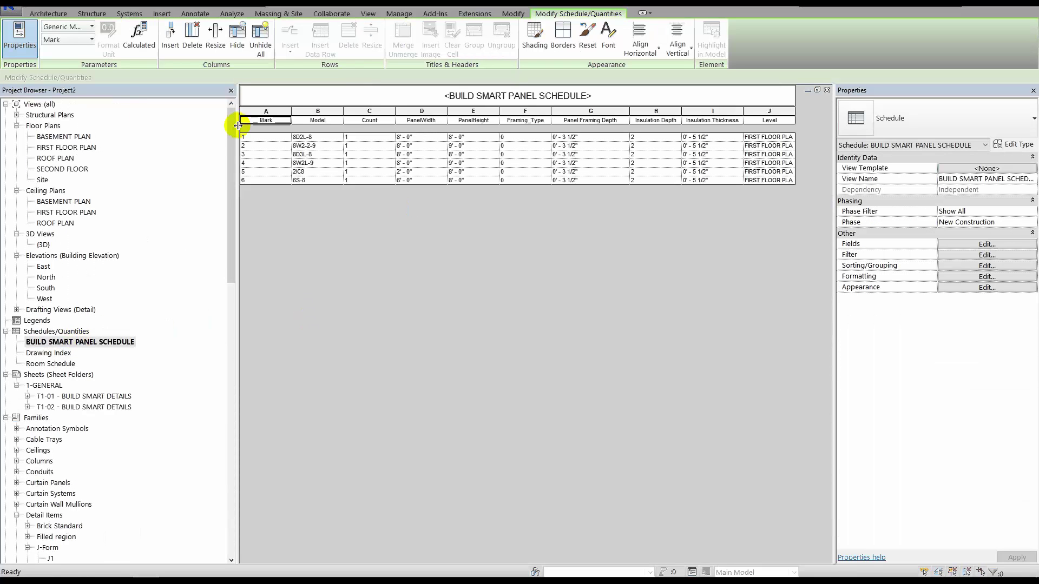
drag(237, 127, 172, 127)
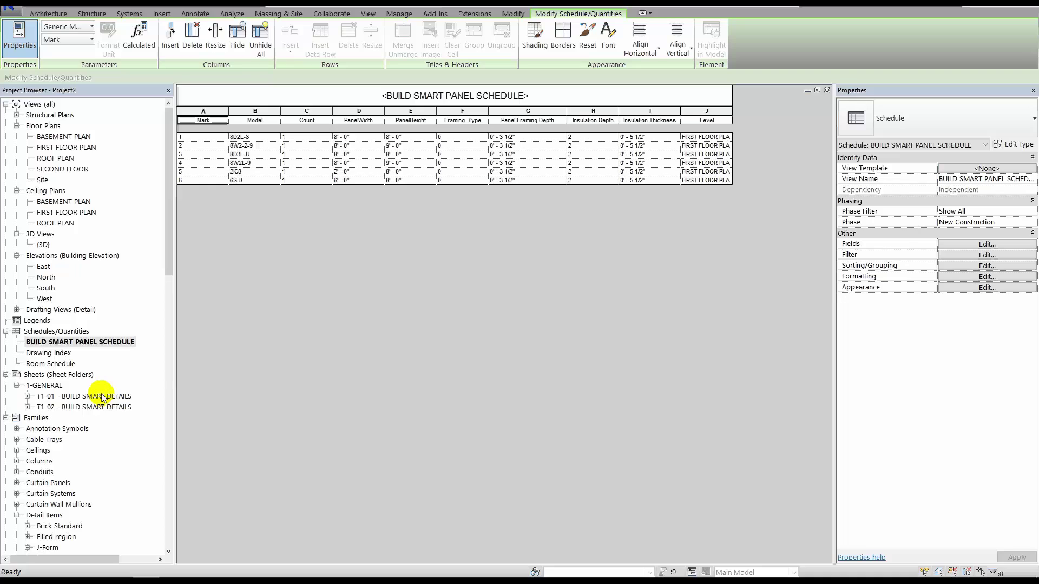
Inspect the North elevation's level tags up to the second floor plate, then select sheet T1-01
double_click(46, 277)
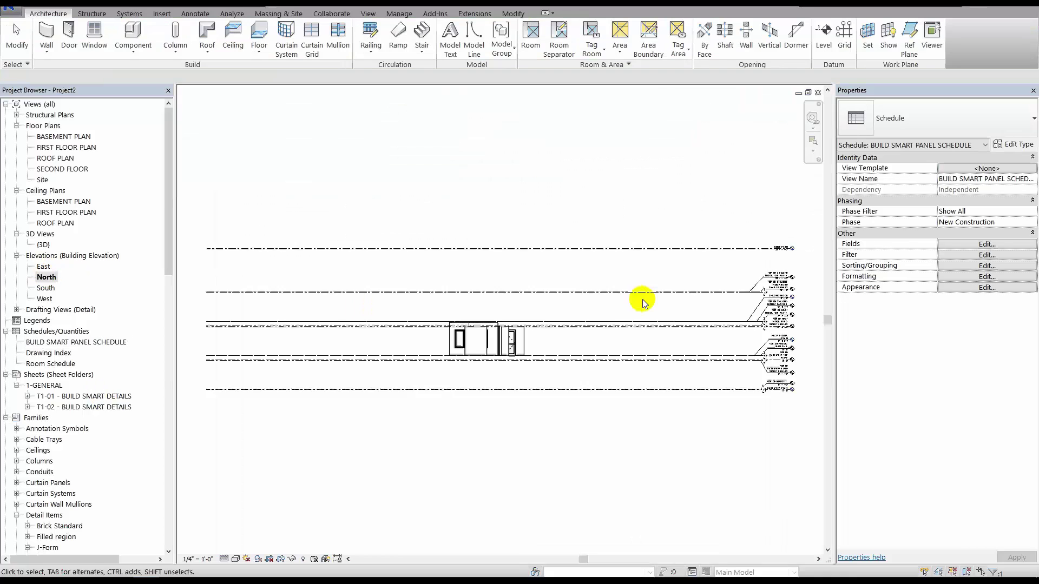
scroll(690, 336, up, 2)
middle_drag(691, 336, 365, 360)
scroll(365, 360, up, 2)
scroll(468, 358, down, 1)
middle_drag(459, 352, 609, 364)
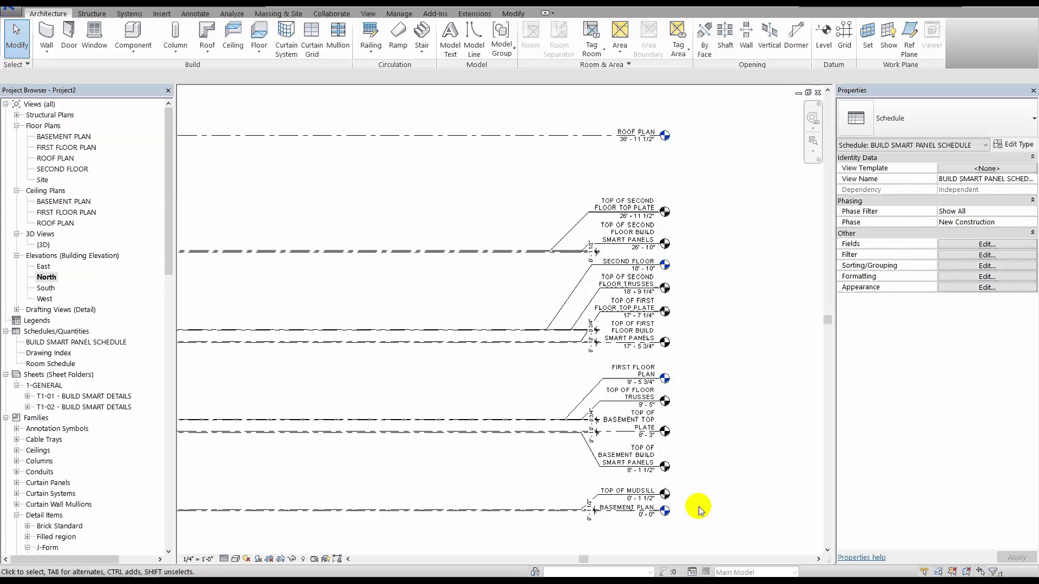
scroll(698, 507, up, 1)
scroll(654, 515, up, 2)
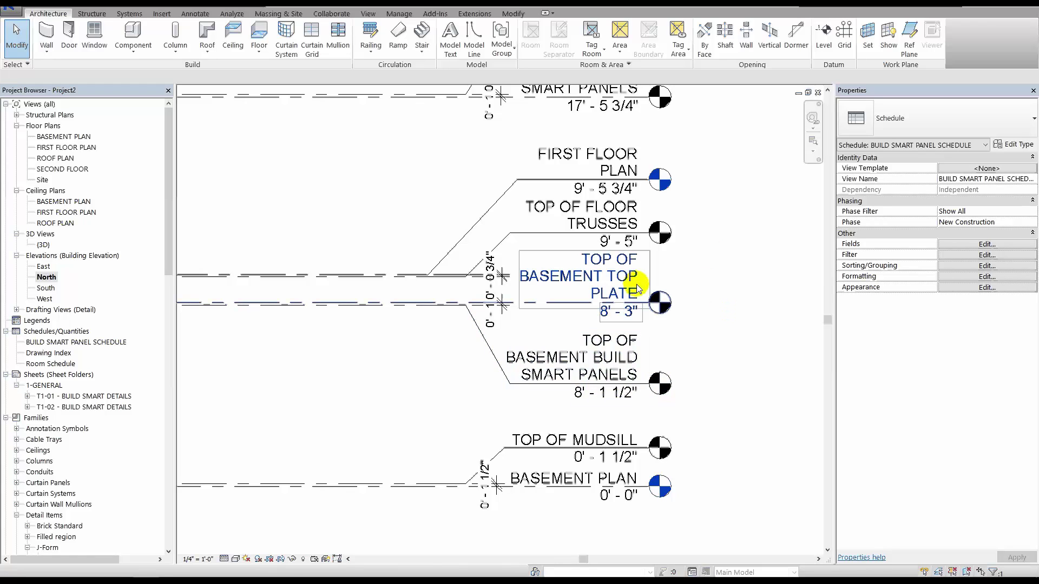
middle_drag(706, 216, 707, 471)
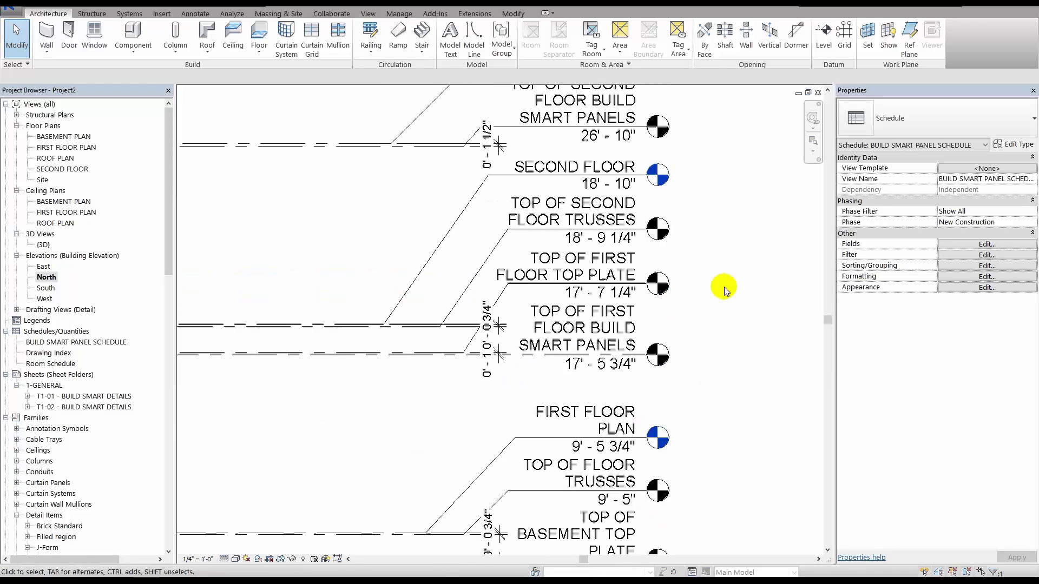
middle_drag(725, 291, 725, 343)
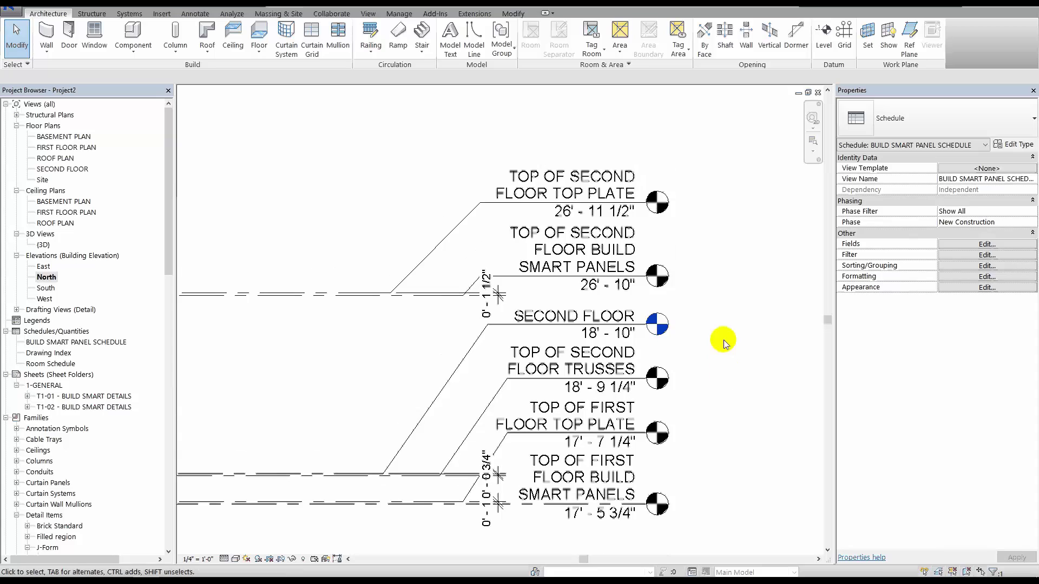
scroll(738, 374, down, 2)
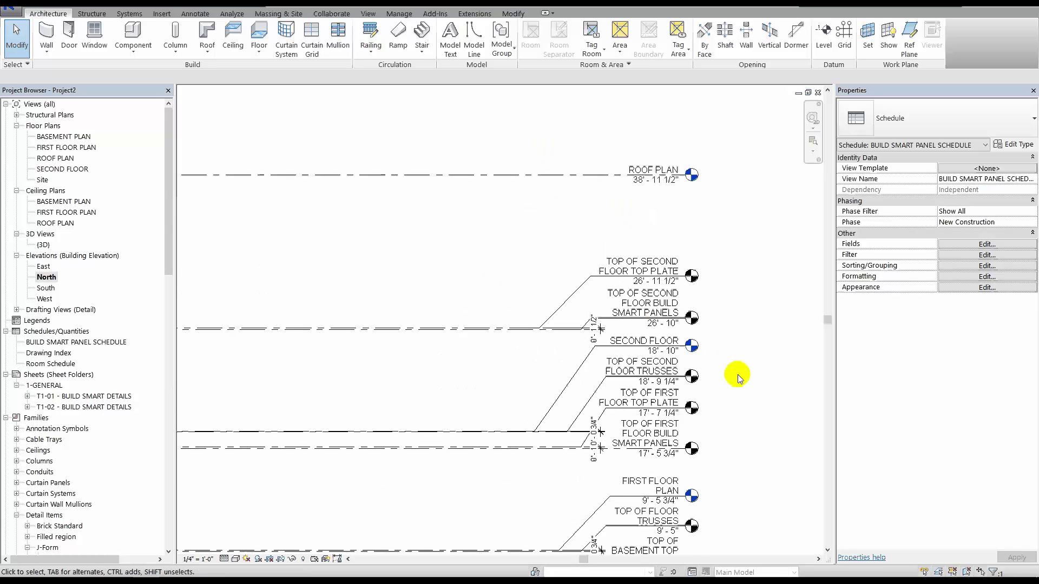
scroll(730, 365, down, 1)
click(90, 396)
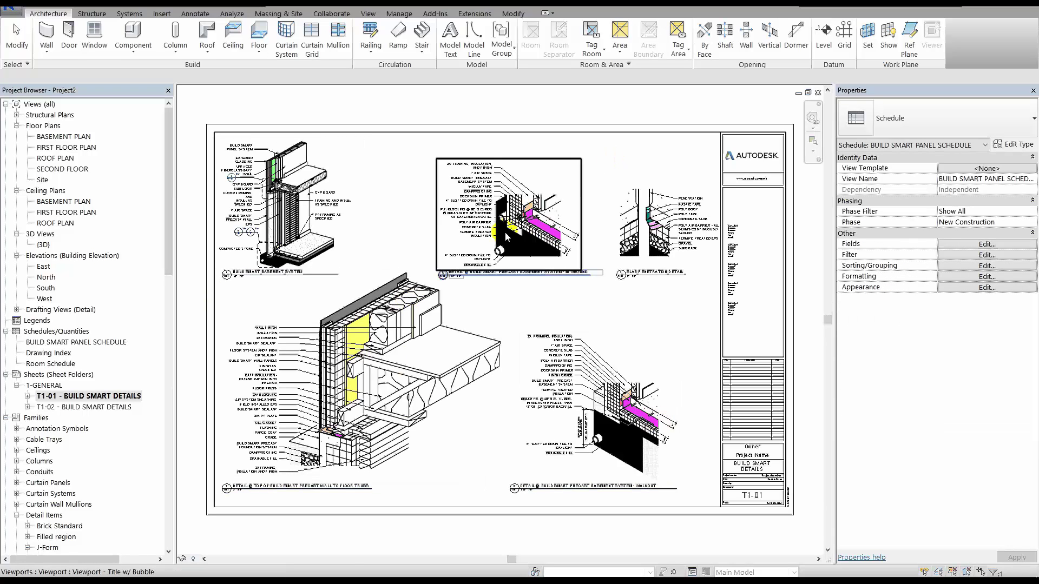
scroll(207, 151, up, 4)
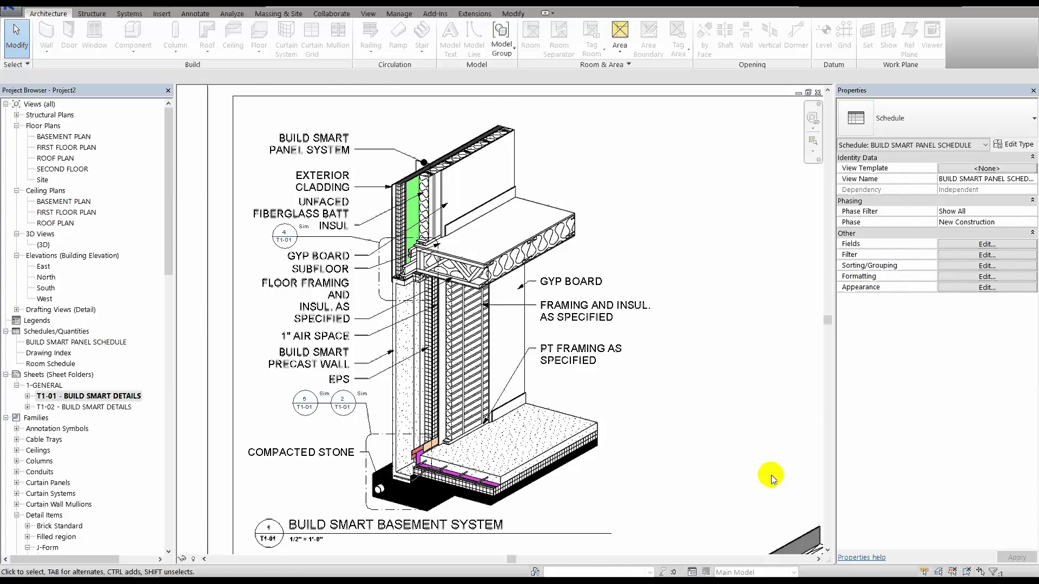
middle_drag(770, 477, 688, 328)
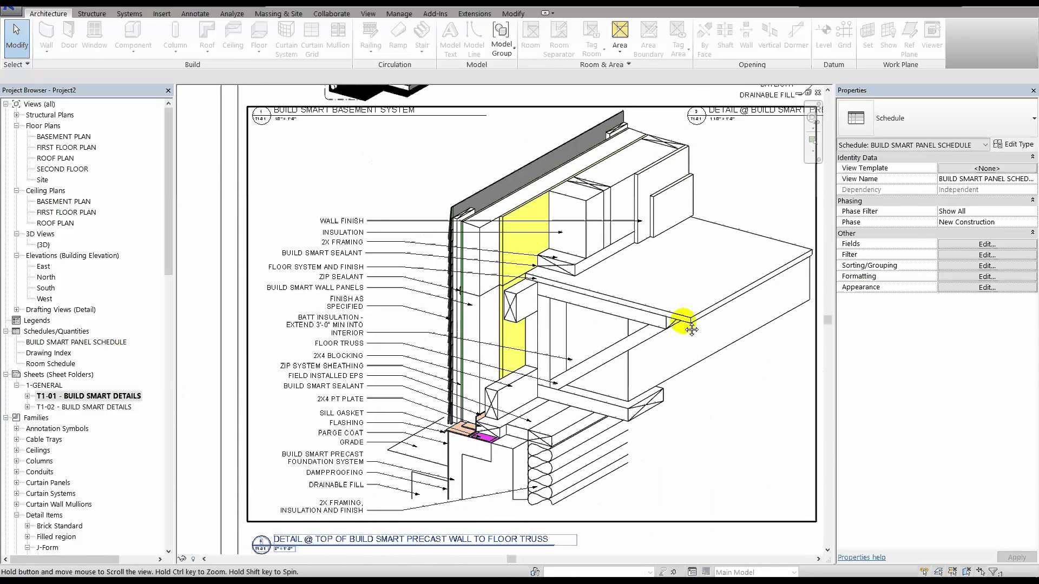
middle_drag(742, 279, 463, 476)
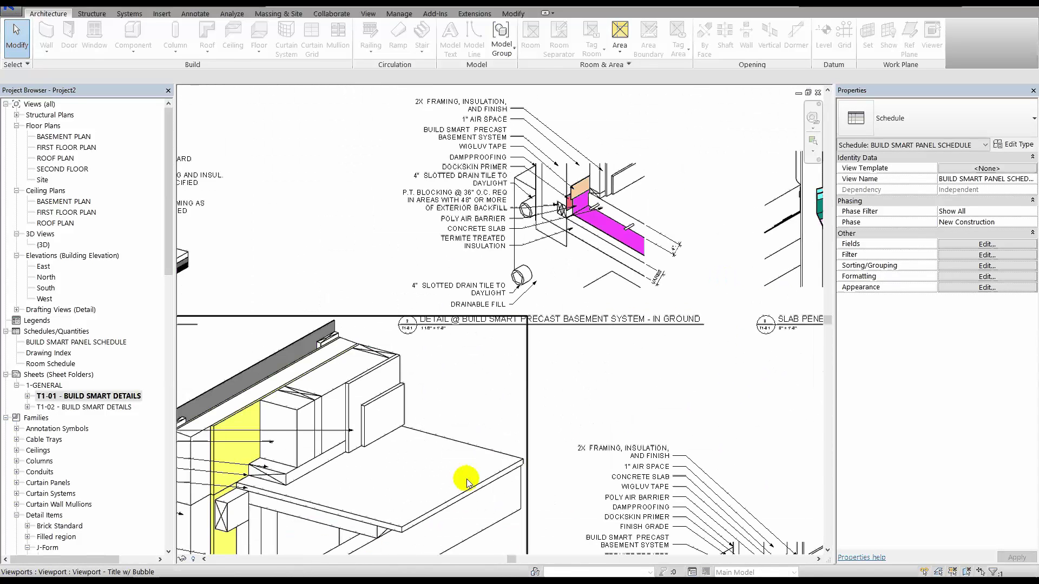
scroll(551, 272, up, 1)
scroll(552, 272, up, 1)
scroll(550, 294, up, 1)
scroll(685, 357, up, 1)
middle_drag(683, 357, 271, 339)
scroll(413, 367, up, 1)
scroll(520, 244, up, 1)
scroll(519, 244, down, 1)
scroll(431, 371, up, 1)
scroll(668, 369, up, 1)
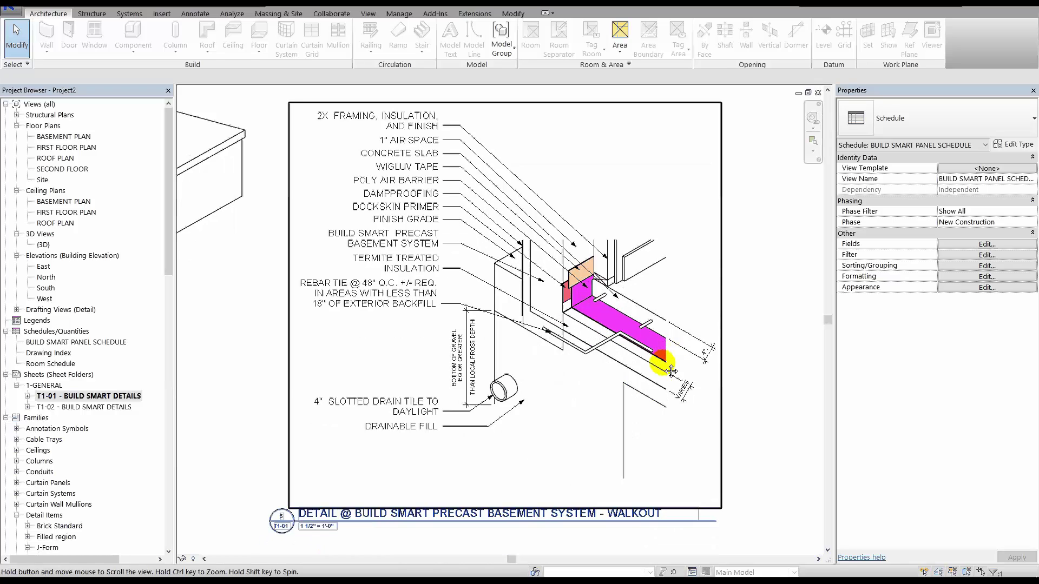
Open sheet T1-02 - BUILD SMART DETAILS from the Project Browser
double_click(86, 407)
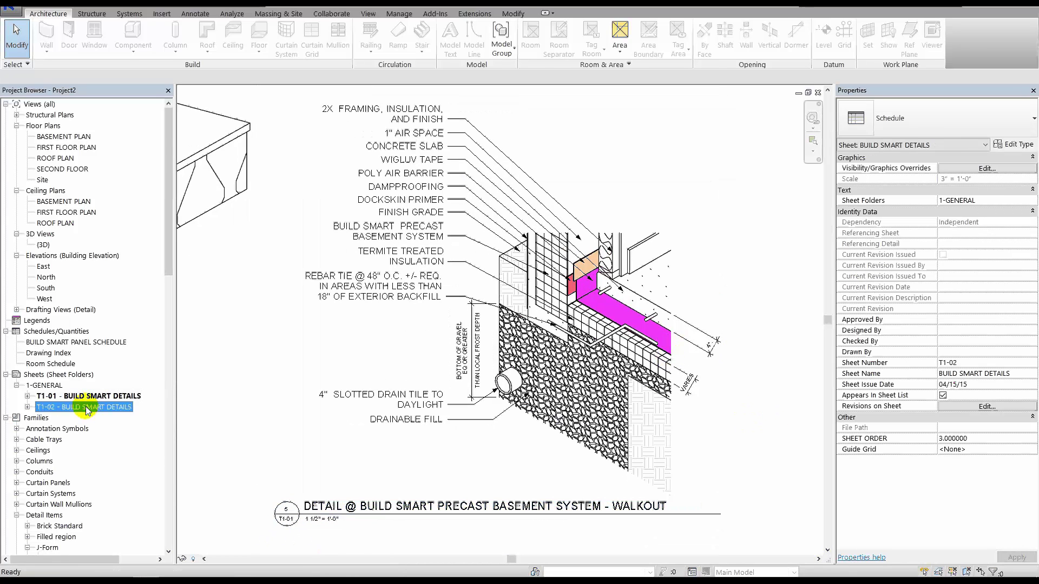
scroll(382, 317, up, 1)
scroll(406, 343, up, 1)
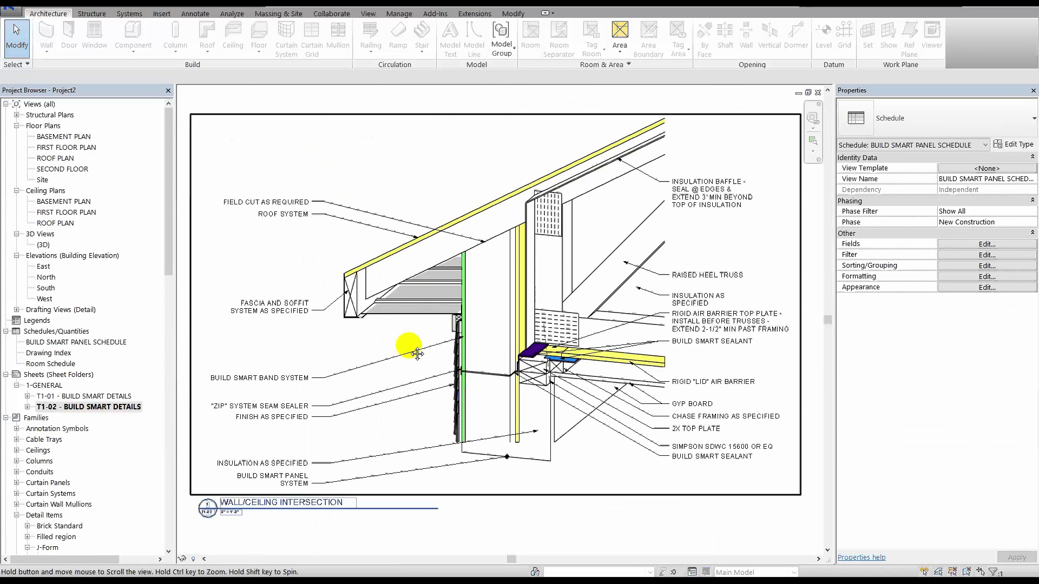
scroll(406, 343, up, 1)
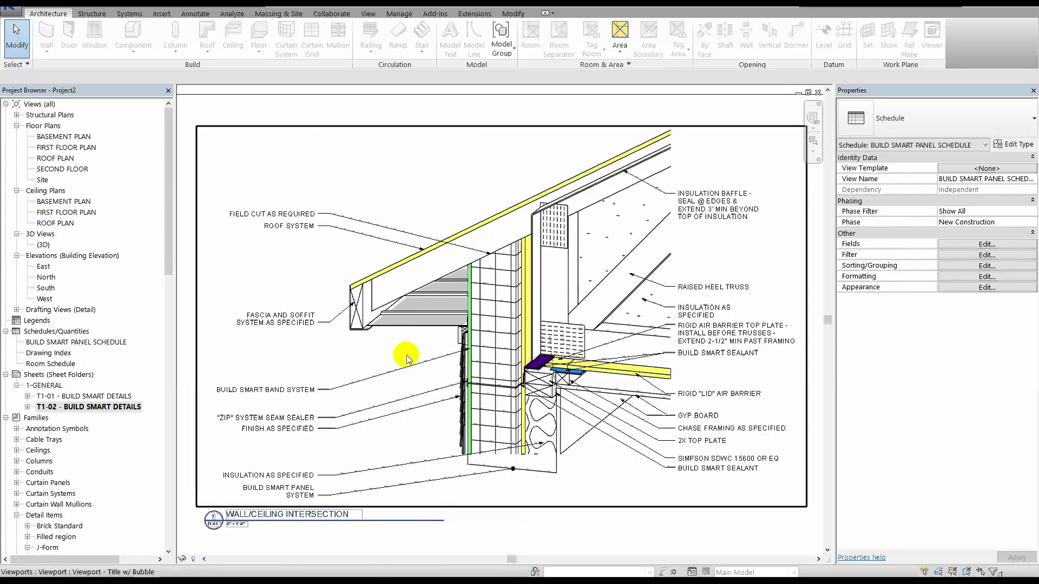